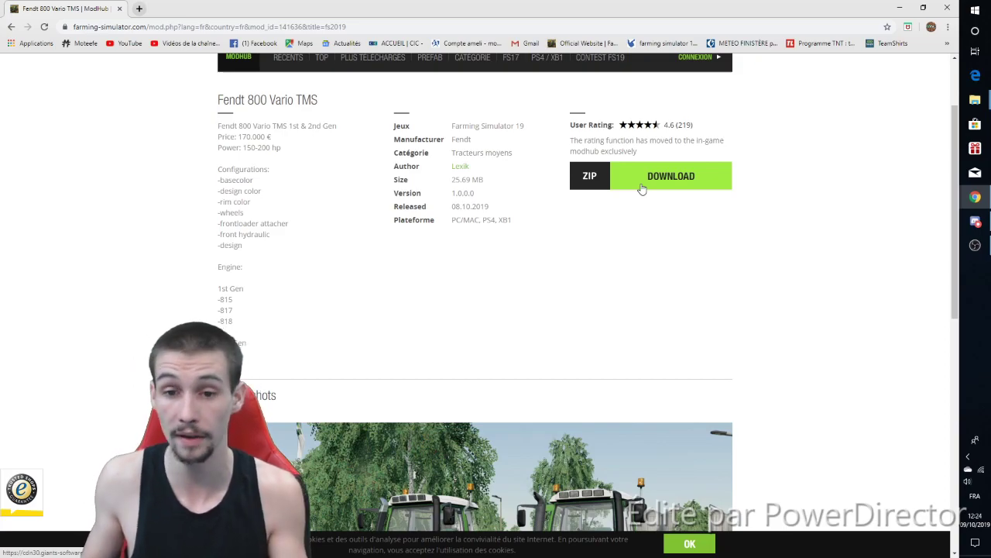
# - Minimize the browser and open the My Games folder inside Documents in File Explorer
pyautogui.click(896, 9)
pyautogui.moveTo(975, 100)
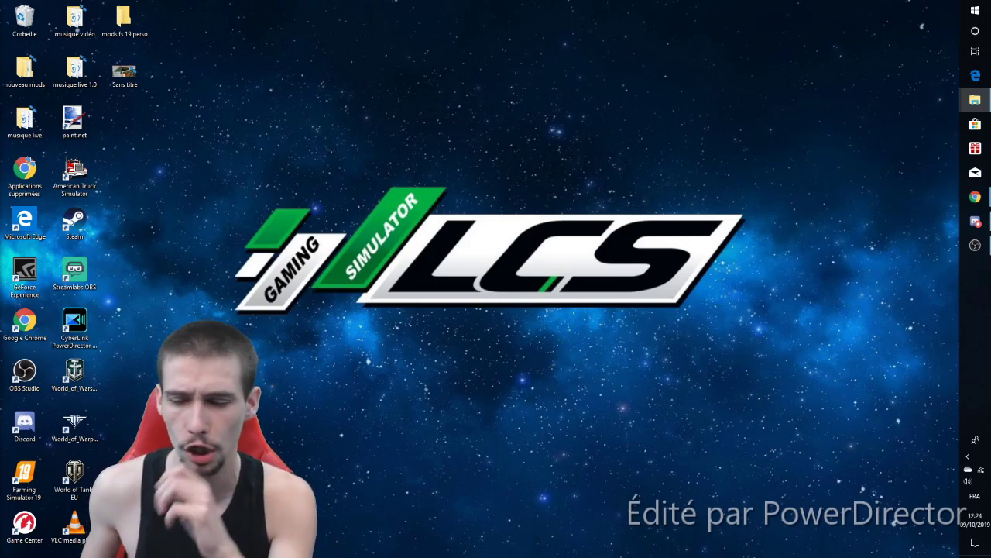
pyautogui.click(975, 99)
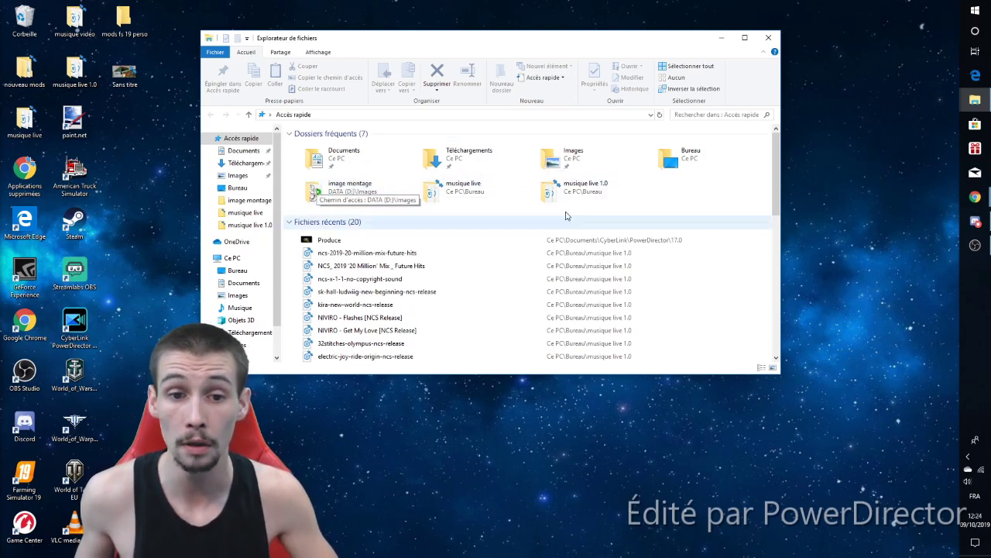
pyautogui.doubleClick(364, 170)
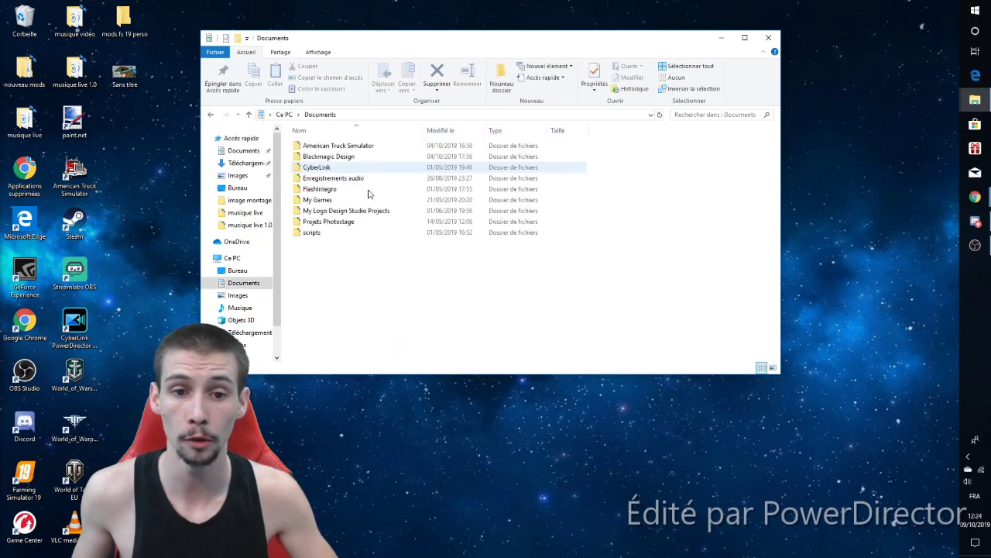
pyautogui.doubleClick(382, 199)
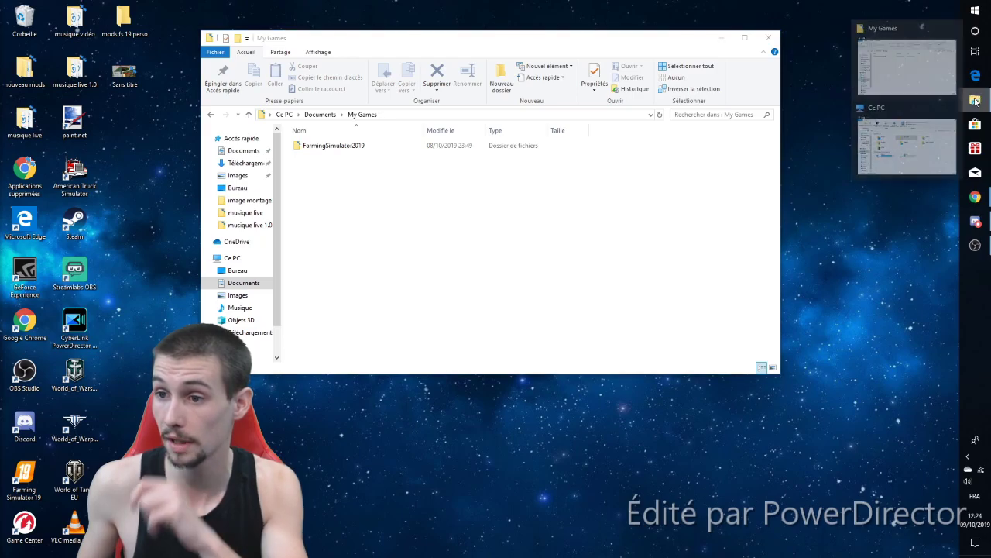
# - Look through the document and Games folders on the DATA (D:) drive in a second File Explorer window and close it
pyautogui.click(975, 100)
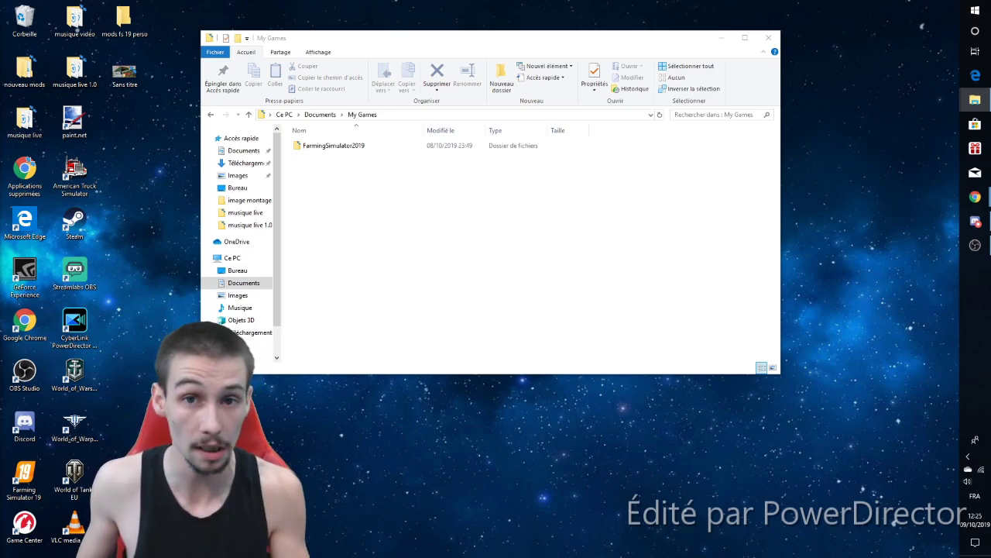
pyautogui.press('super+e')
pyautogui.moveTo(529, 94); pyautogui.dragTo(354, 77)
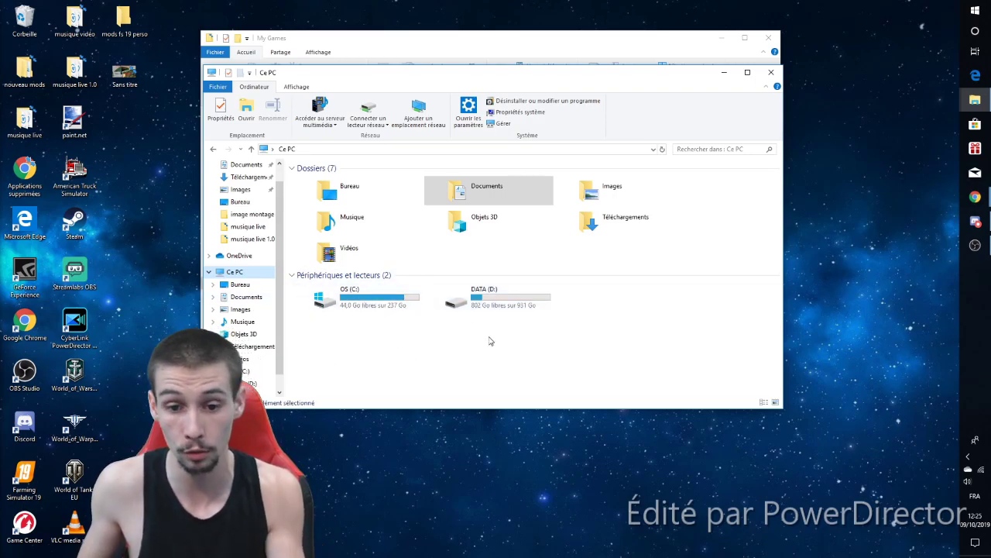
pyautogui.doubleClick(497, 312)
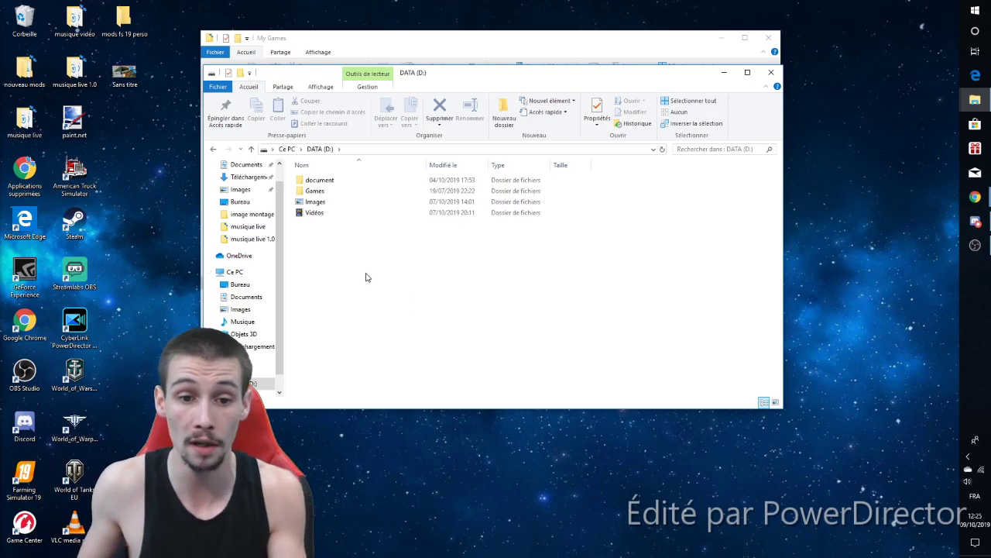
pyautogui.doubleClick(381, 182)
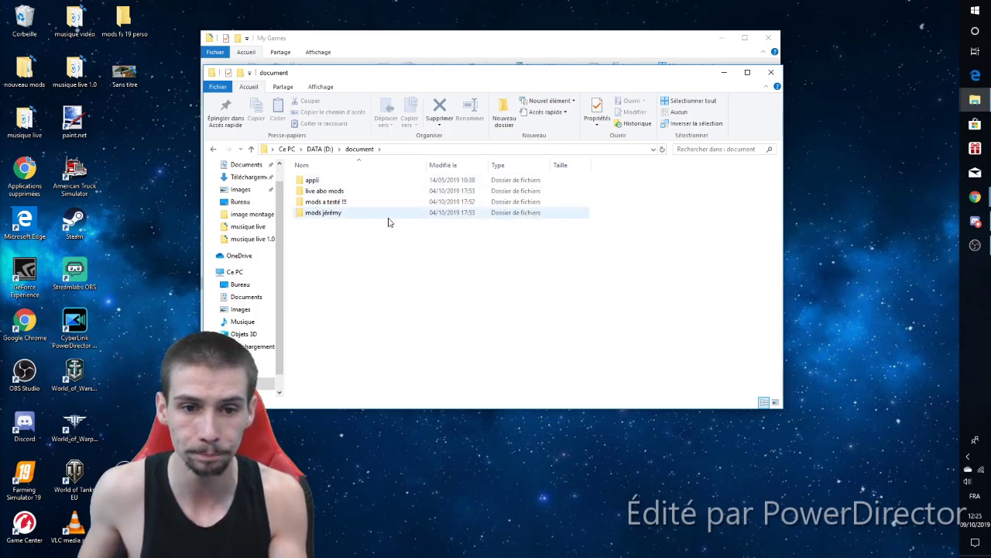
pyautogui.press('BackSpace')
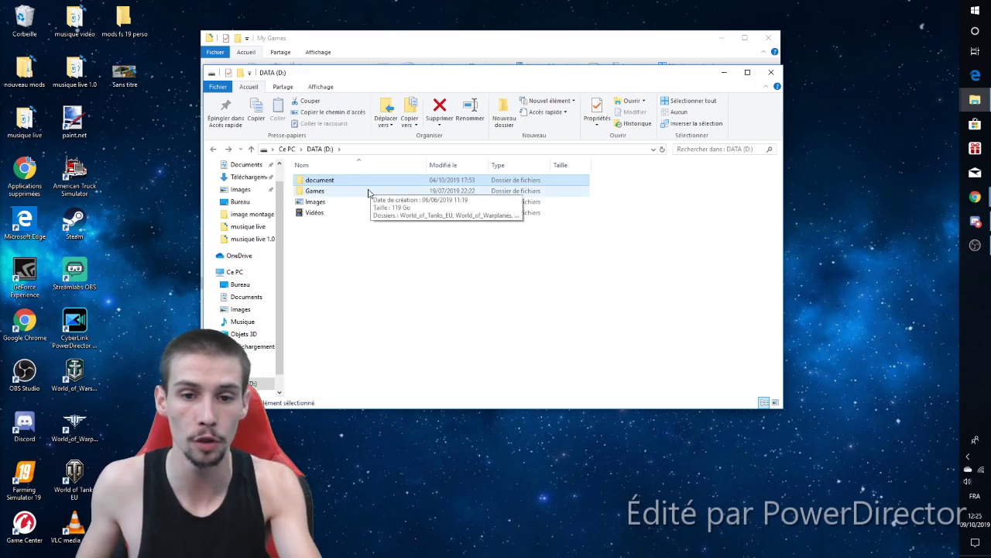
pyautogui.doubleClick(369, 196)
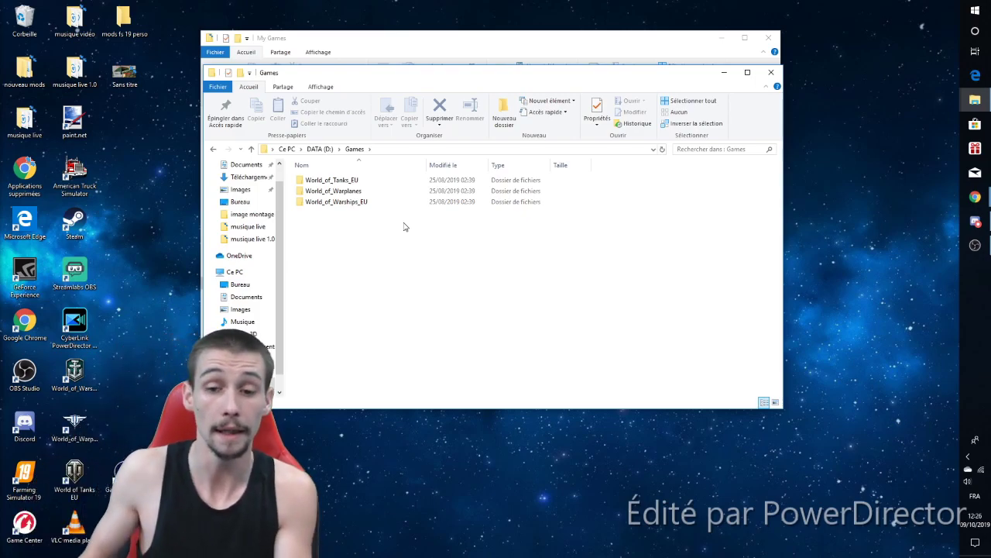
pyautogui.click(771, 72)
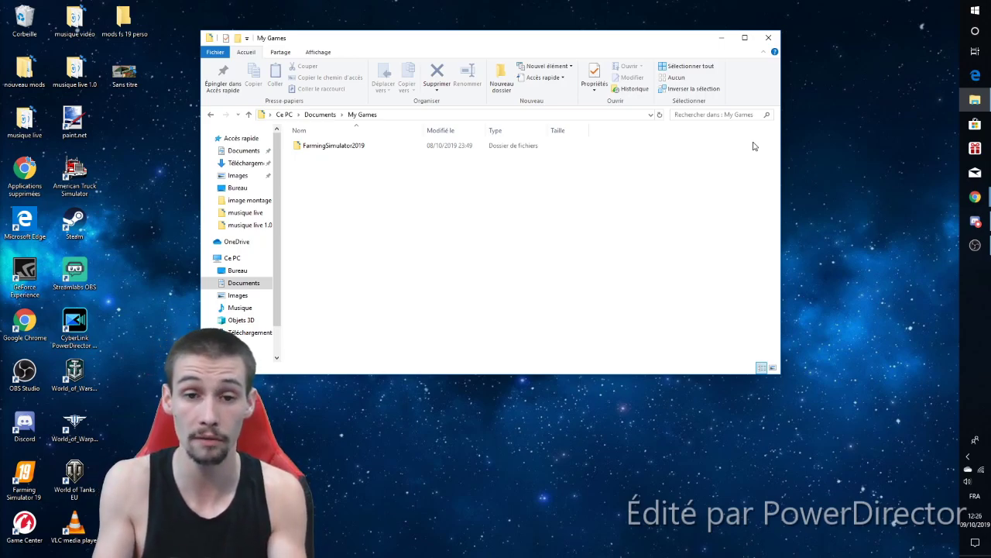
# - Return to Ce PC and navigate through Documents and My Games into the FarmingSimulator2019 folder
pyautogui.click(319, 115)
pyautogui.click(285, 116)
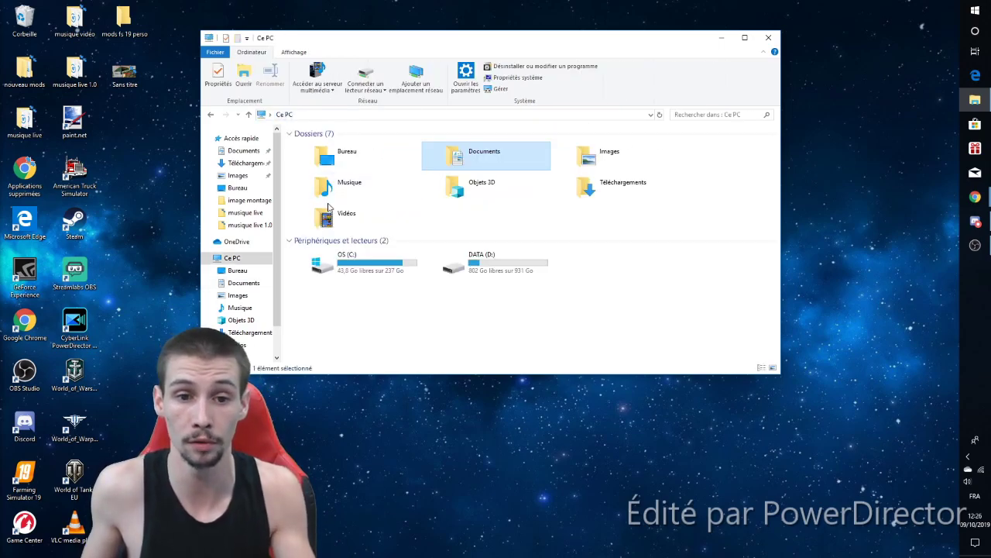
pyautogui.doubleClick(474, 162)
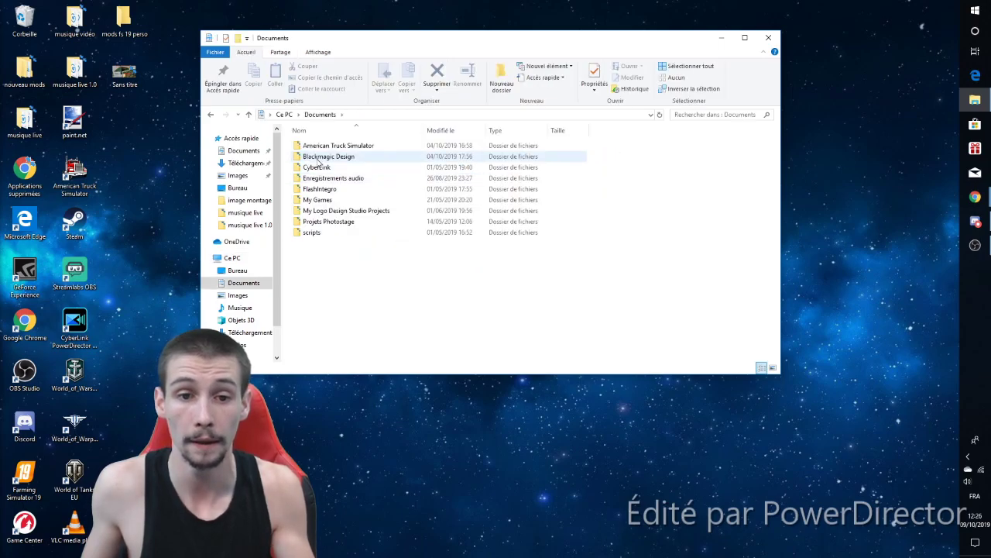
pyautogui.doubleClick(319, 200)
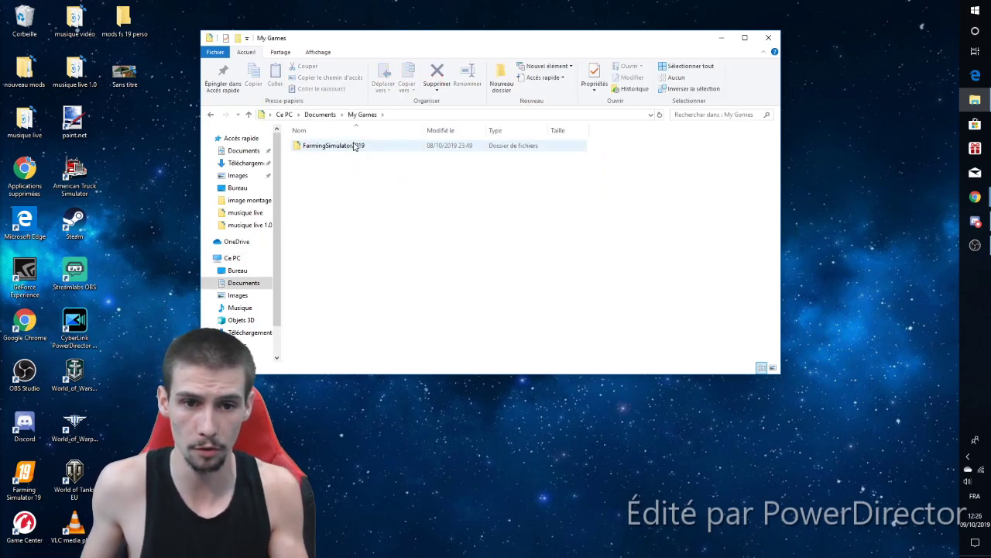
pyautogui.doubleClick(354, 146)
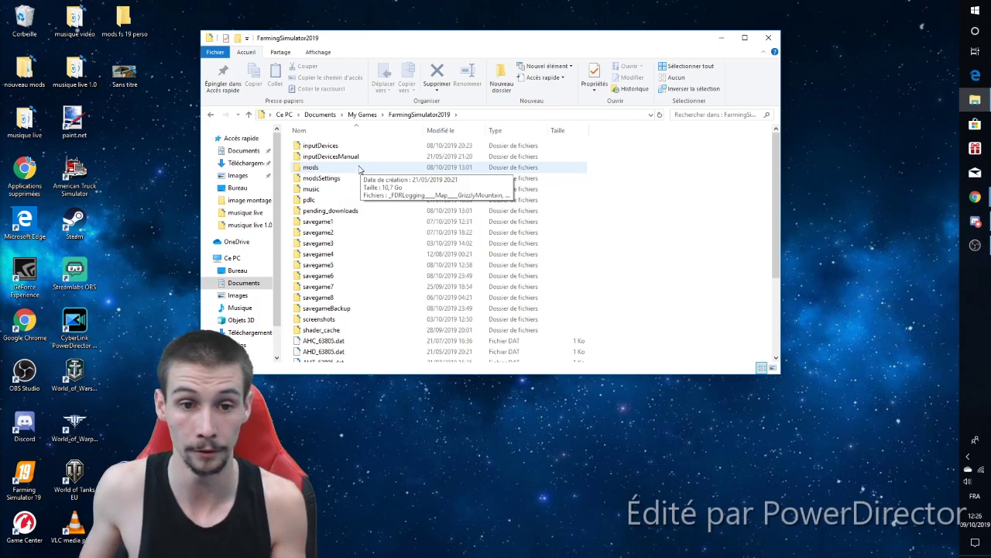
# - Open the mods folder of FarmingSimulator2019 and look through its list of mod archives
pyautogui.doubleClick(361, 169)
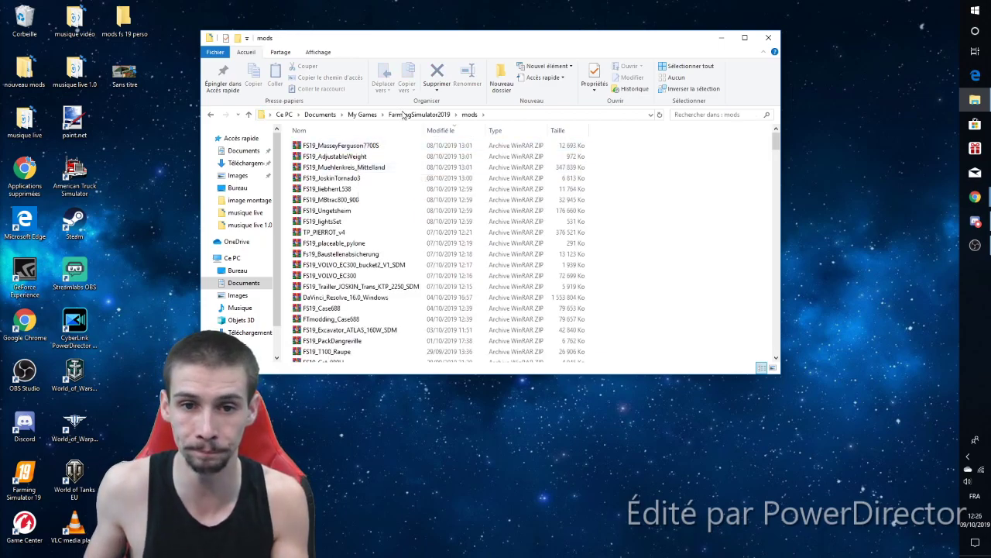
pyautogui.click(404, 115)
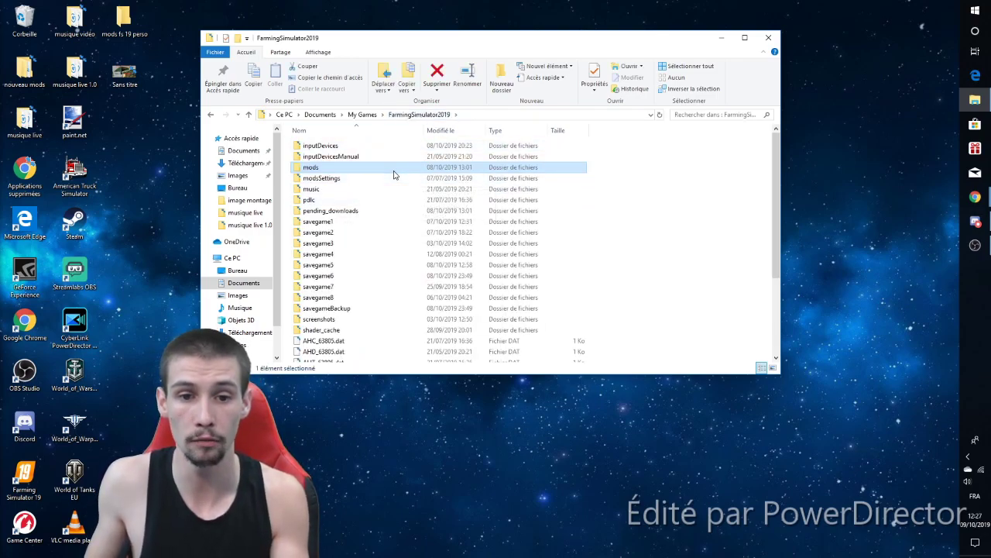
pyautogui.doubleClick(393, 171)
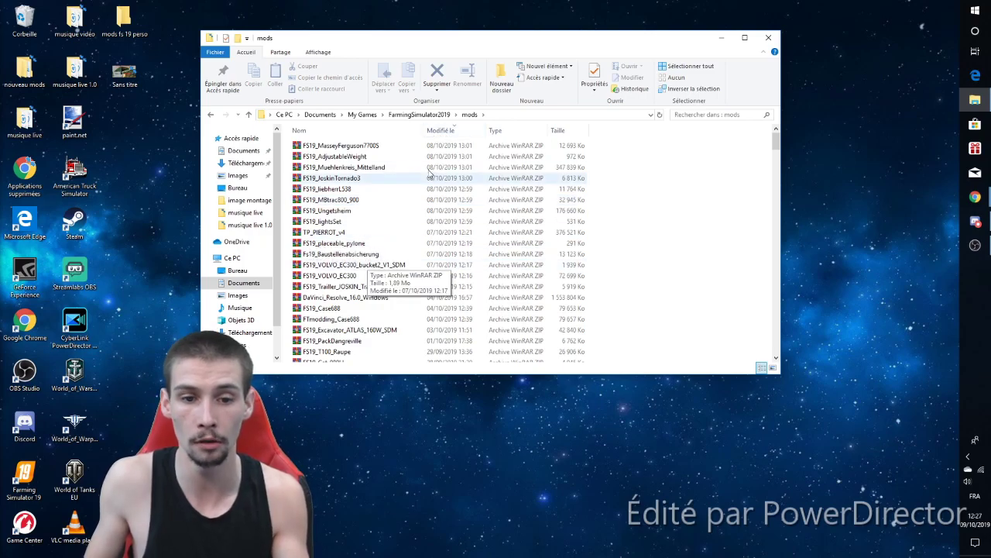
pyautogui.scroll(-15, 364, 217)
pyautogui.scroll(-15, 359, 229)
pyautogui.scroll(-3, 358, 229)
pyautogui.scroll(12, 372, 233)
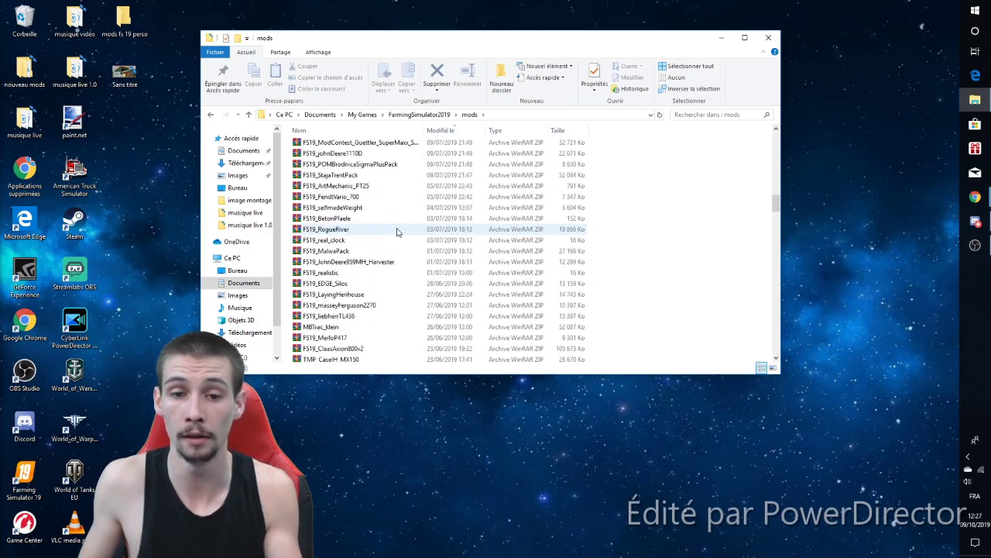
pyautogui.moveTo(777, 203); pyautogui.dragTo(777, 138)
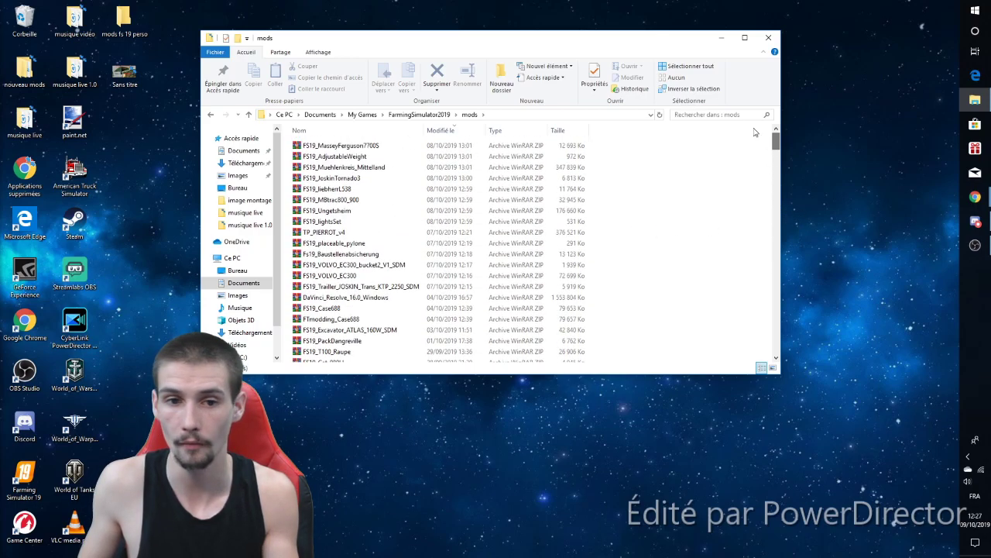
# - Open the Téléchargements folder in a second window and arrange it side by side with the mods folder
pyautogui.moveTo(517, 39); pyautogui.dragTo(689, 38)
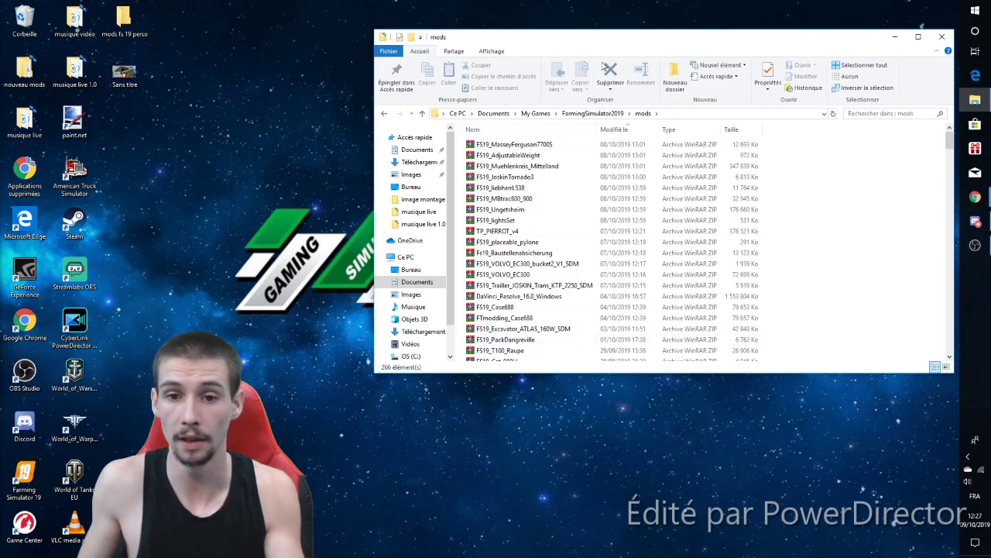
pyautogui.rightClick(976, 107)
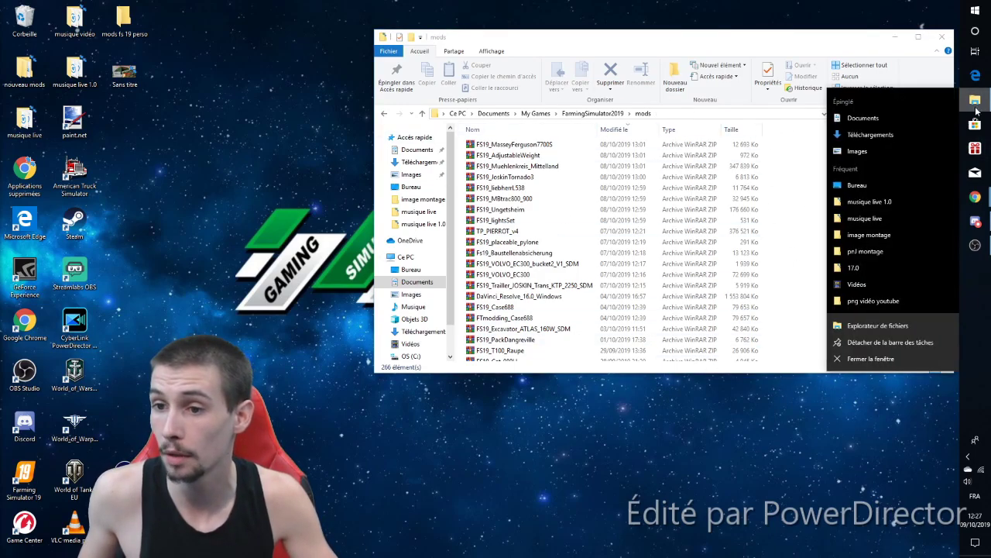
pyautogui.click(913, 124)
pyautogui.moveTo(295, 16); pyautogui.dragTo(2, 195)
pyautogui.click(526, 146)
pyautogui.click(50, 133)
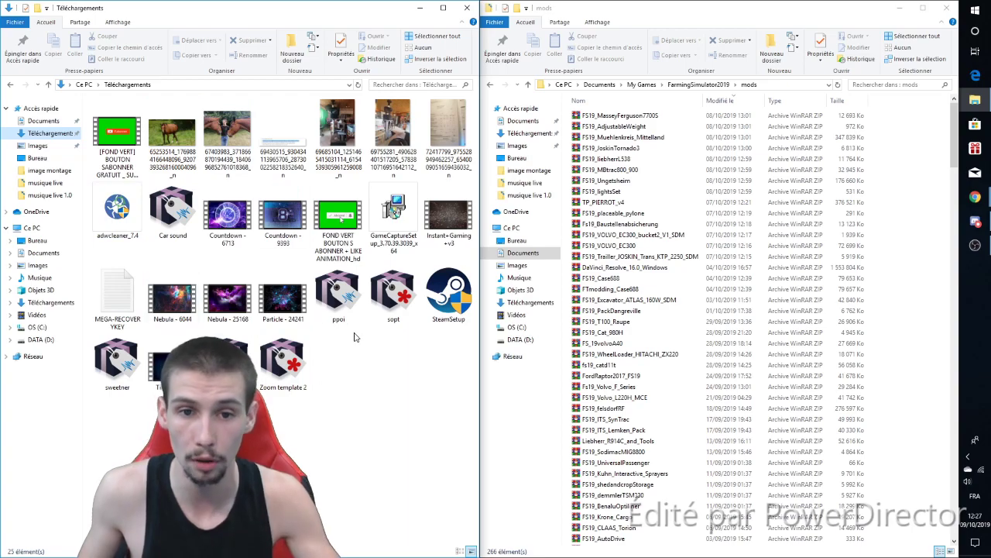
# - Move the FS19_MasseyFerguson7700S archive from the mods folder into Téléchargements
pyautogui.moveTo(619, 116); pyautogui.dragTo(345, 438)
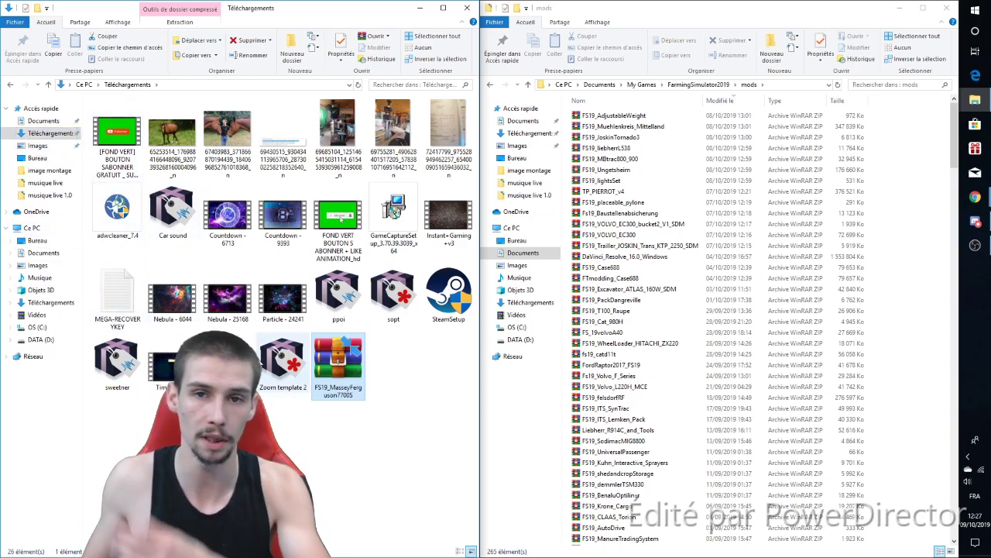
pyautogui.moveTo(344, 379)
pyautogui.mouseDown()
pyautogui.moveTo(366, 387)
pyautogui.moveTo(352, 372)
pyautogui.moveTo(390, 224)
pyautogui.moveTo(280, 310)
pyautogui.moveTo(246, 358)
pyautogui.moveTo(391, 302)
pyautogui.moveTo(324, 236)
pyautogui.moveTo(341, 147)
pyautogui.moveTo(337, 197)
pyautogui.moveTo(345, 178)
pyautogui.moveTo(310, 326)
pyautogui.moveTo(225, 223)
pyautogui.moveTo(310, 326)
pyautogui.moveTo(511, 263)
pyautogui.moveTo(836, 209)
pyautogui.moveTo(478, 331)
pyautogui.moveTo(329, 333)
pyautogui.moveTo(341, 391)
pyautogui.mouseUp()
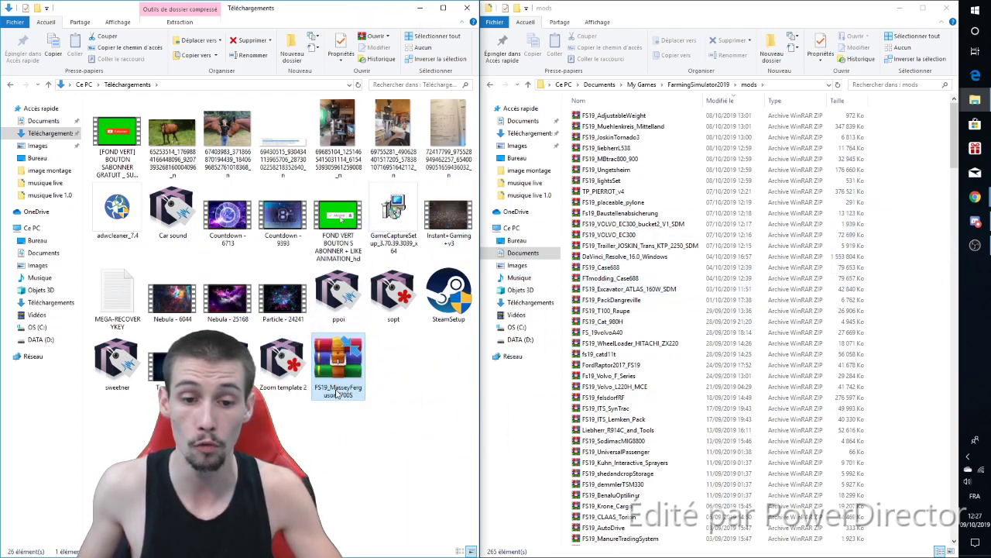
pyautogui.rightClick(341, 375)
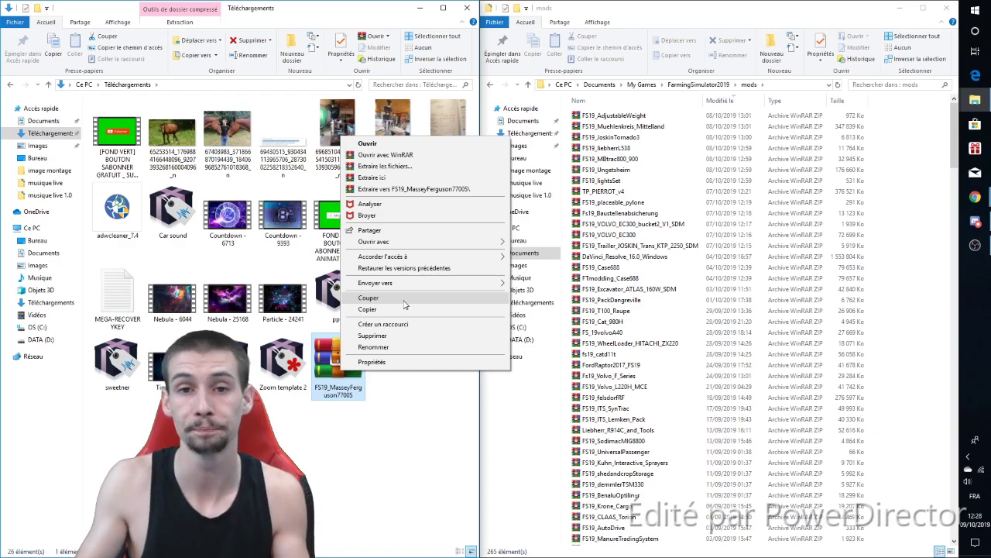
pyautogui.click(429, 406)
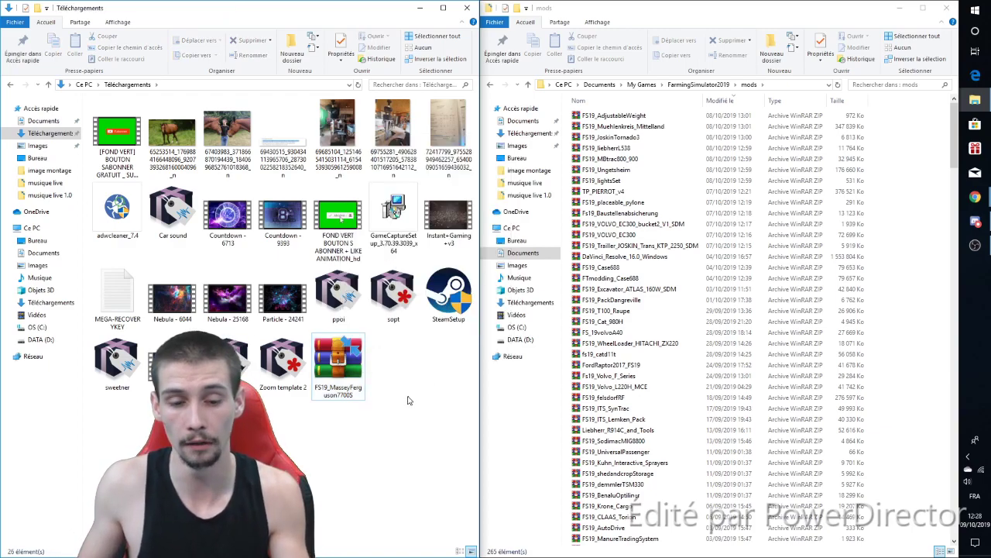
# - Move the FS19_MasseyFerguson7700S archive from Téléchargements into the mods folder and check the list there
pyautogui.moveTo(344, 364); pyautogui.dragTo(893, 225)
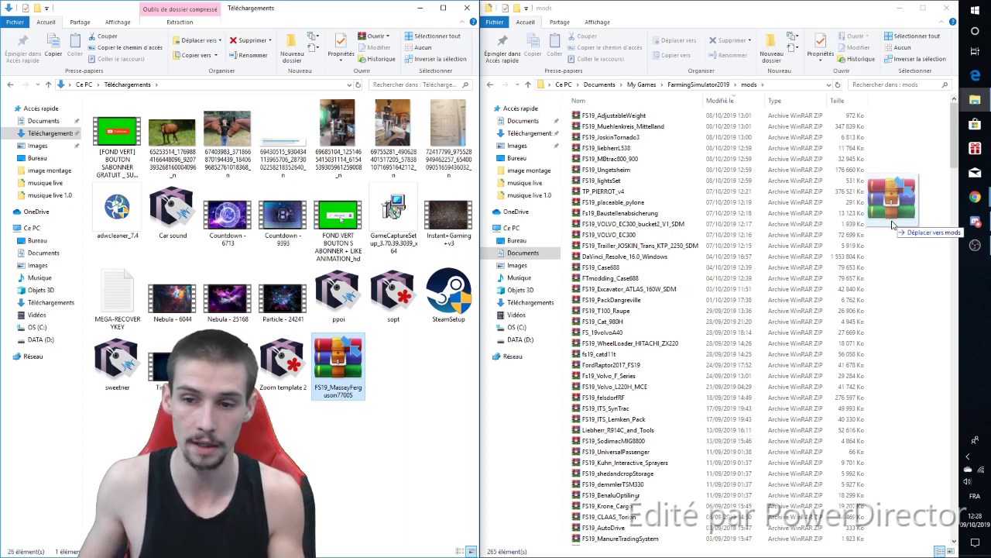
pyautogui.moveTo(893, 224); pyautogui.dragTo(892, 224)
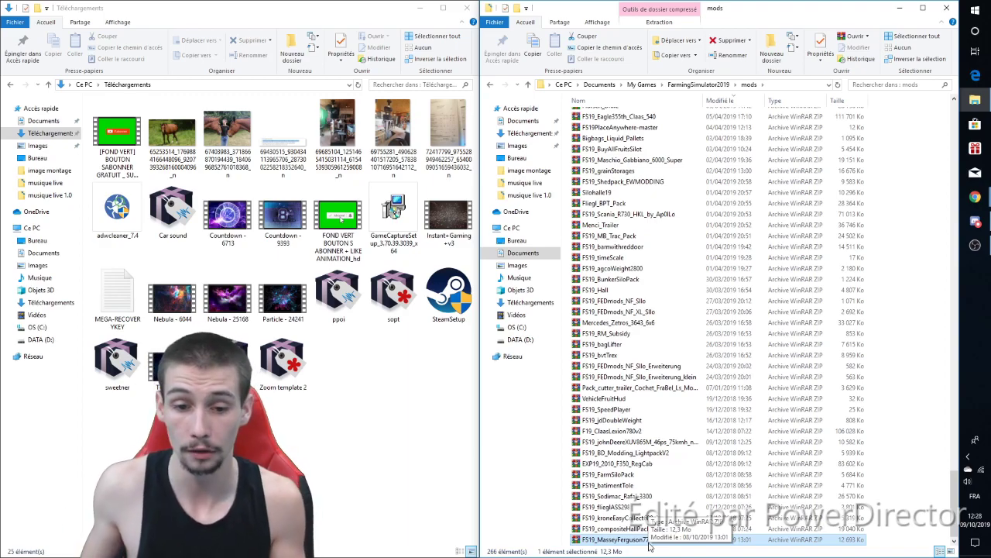
pyautogui.scroll(7, 653, 481)
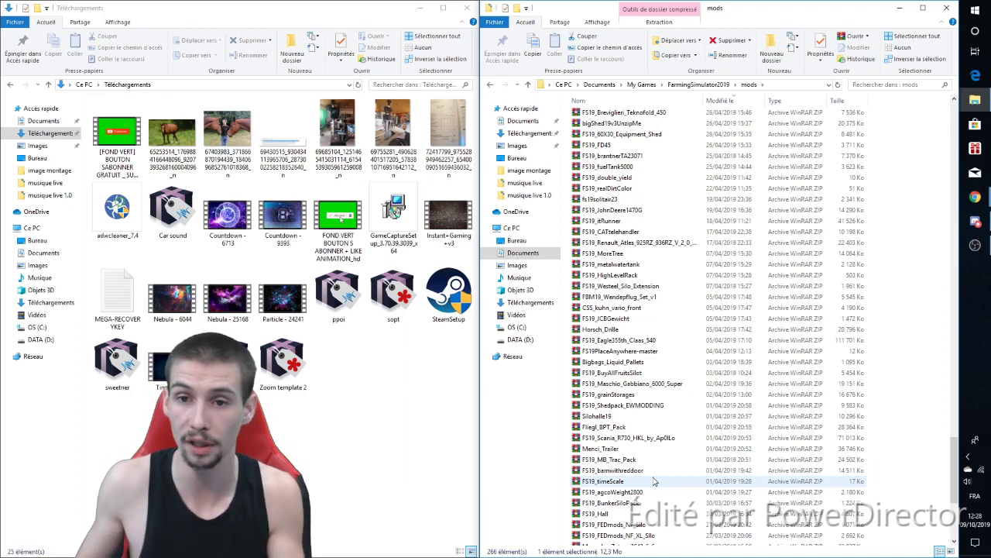
pyautogui.scroll(5, 643, 341)
# - Go back to the FarmingSimulator2019 folder, close the Téléchargements window and move the savegame1 folder onto the desktop
pyautogui.press('BackSpace')
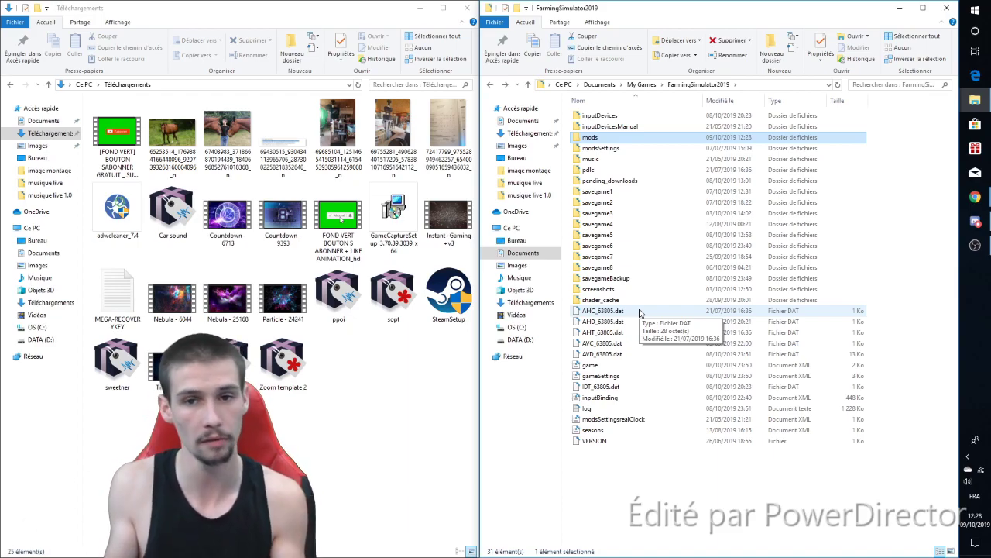
pyautogui.click(467, 7)
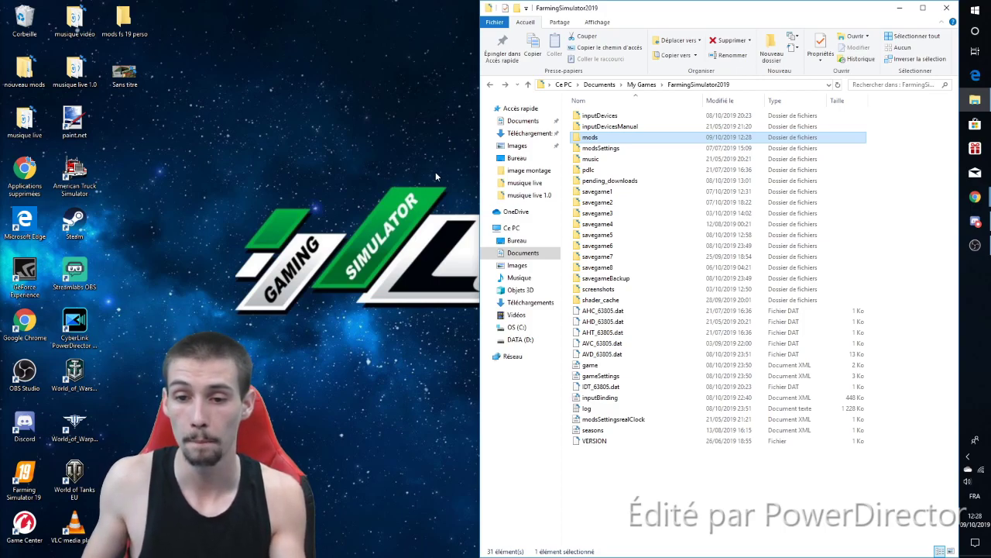
pyautogui.click(623, 193)
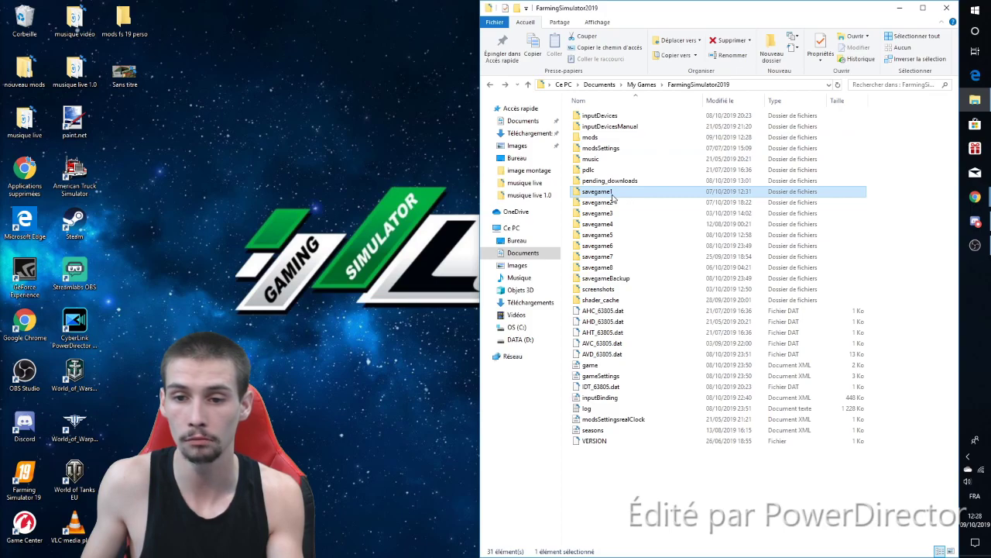
pyautogui.moveTo(614, 199); pyautogui.dragTo(325, 175)
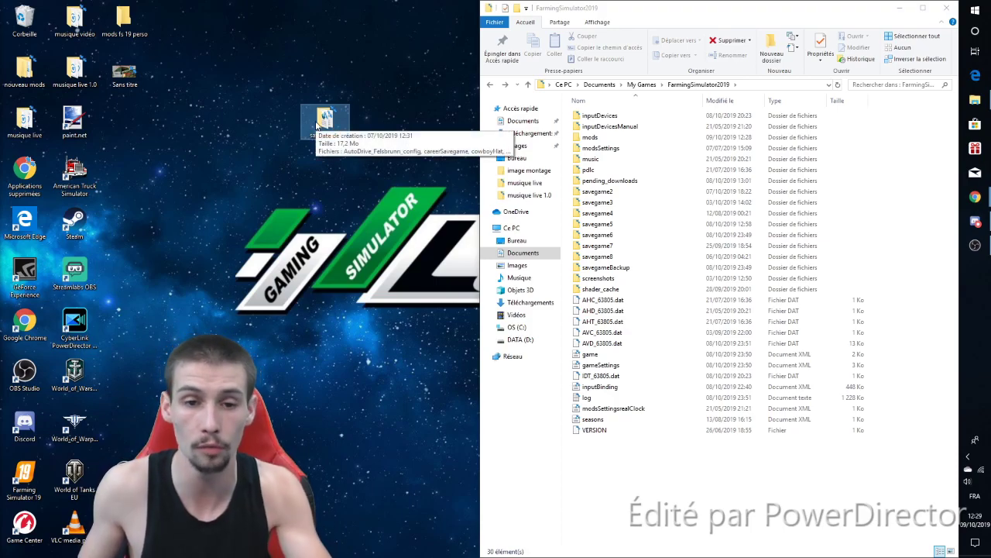
# - Move the savegame1 folder from the desktop back into the FarmingSimulator2019 folder and close its window
pyautogui.moveTo(316, 124); pyautogui.dragTo(616, 465)
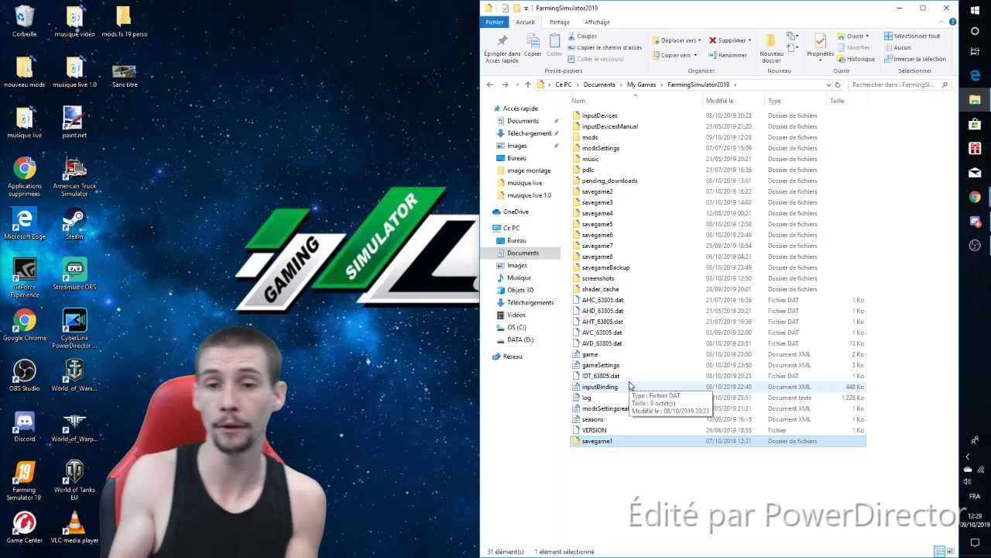
pyautogui.click(947, 8)
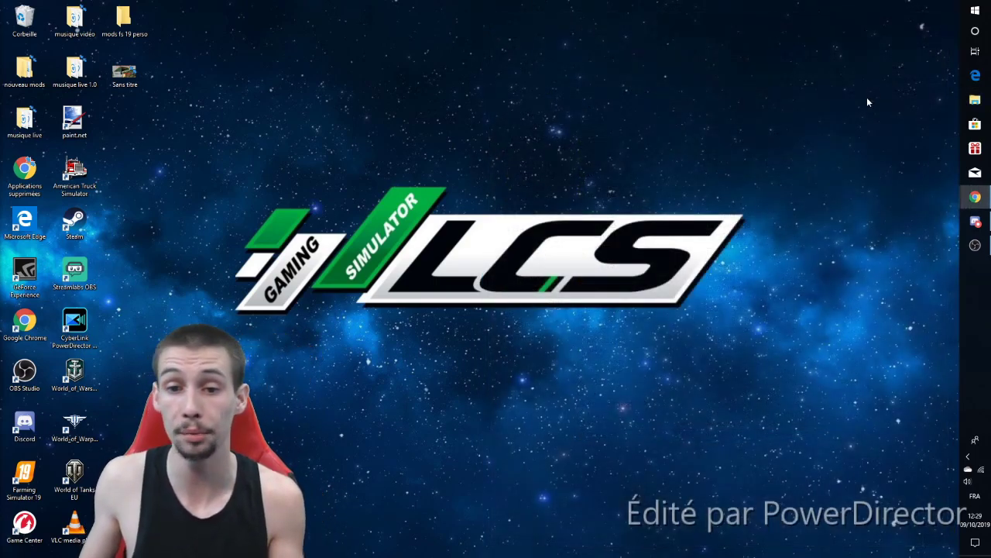